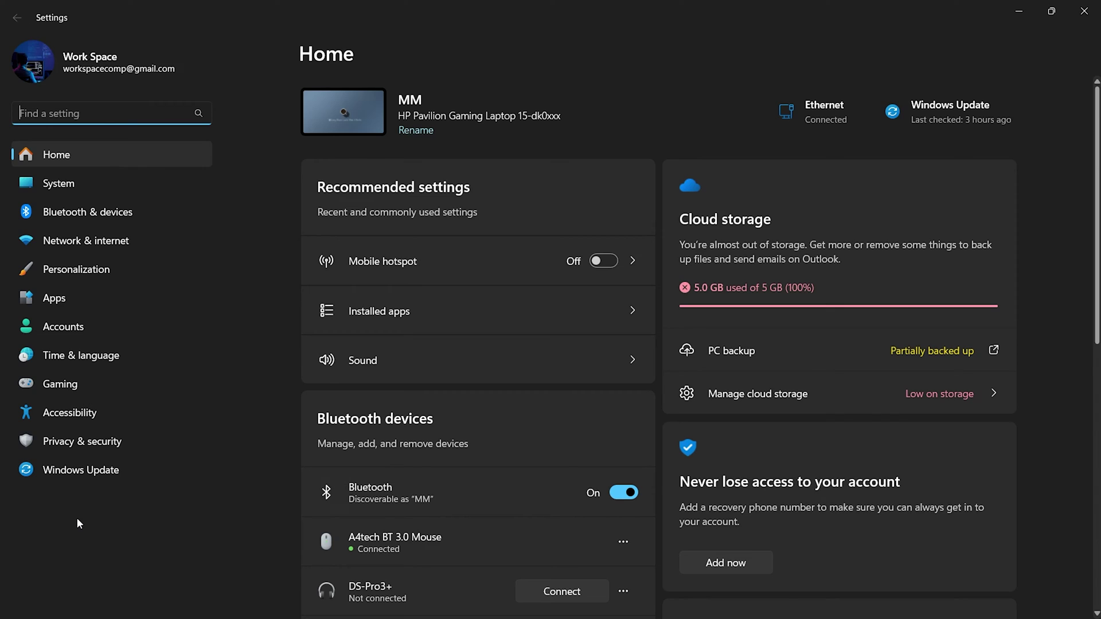
- Go to the Activity history page under Privacy & security
click(149, 439)
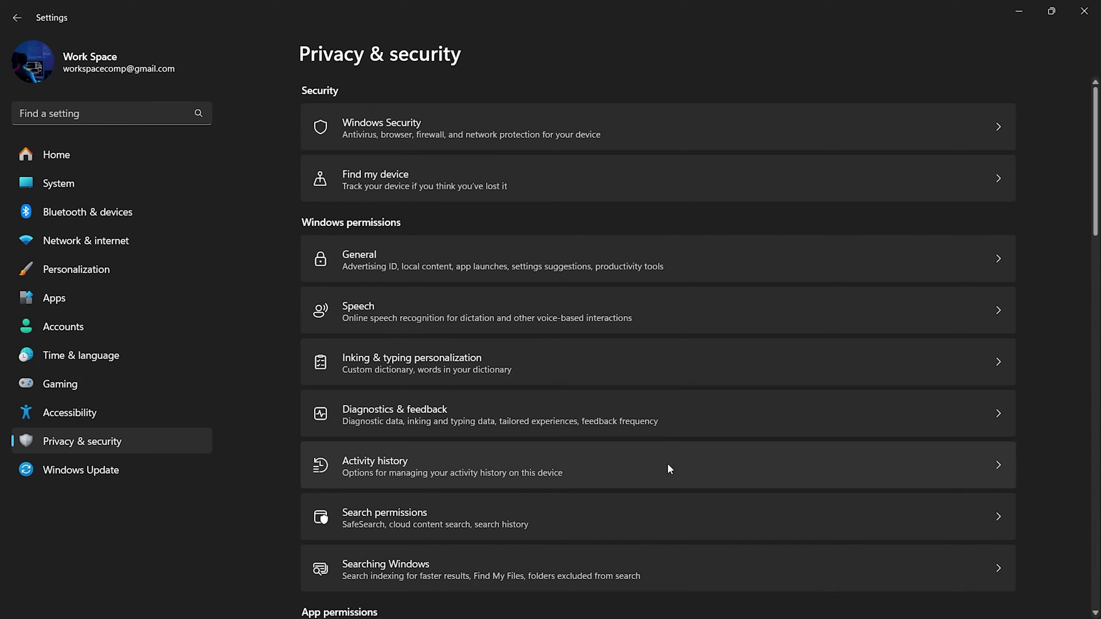
click(555, 453)
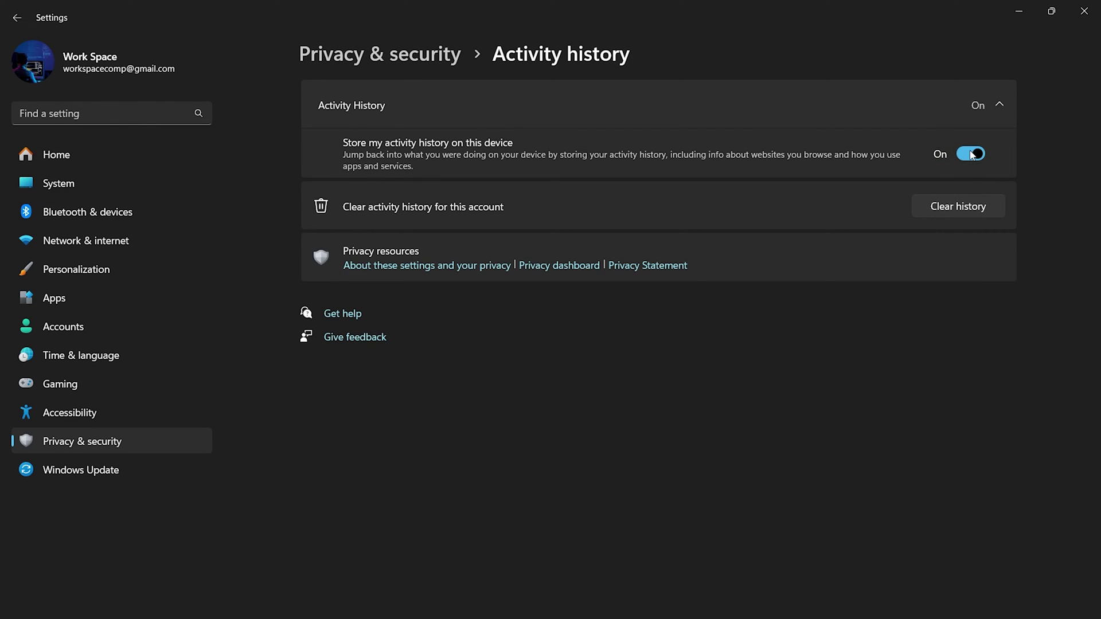
- Turn off 'Store my activity history on this device' and request clearing the history
click(972, 155)
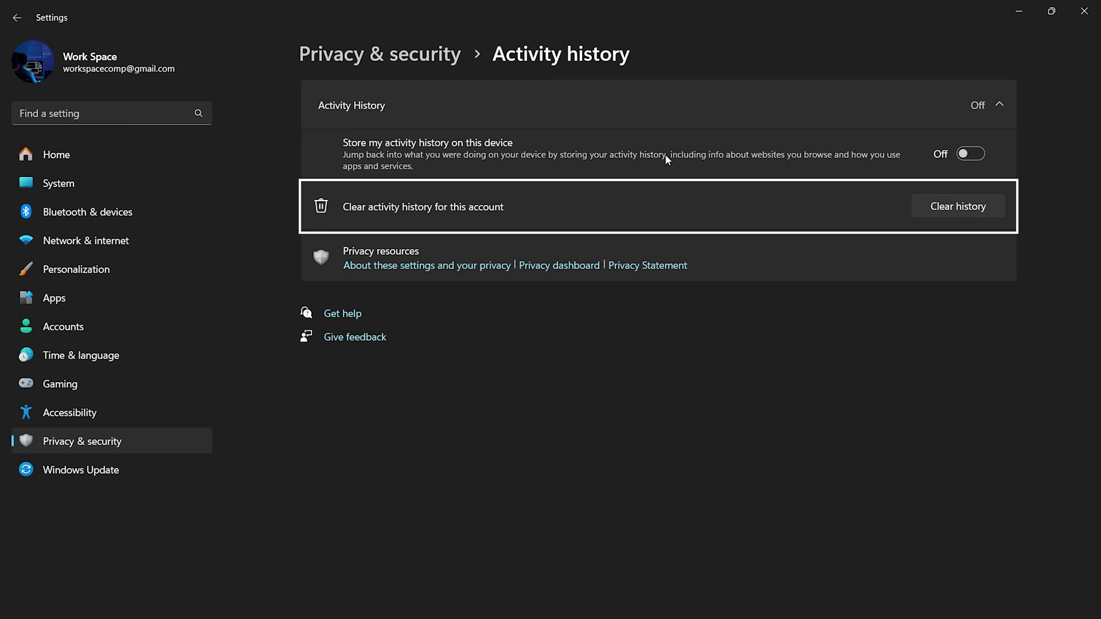
click(967, 212)
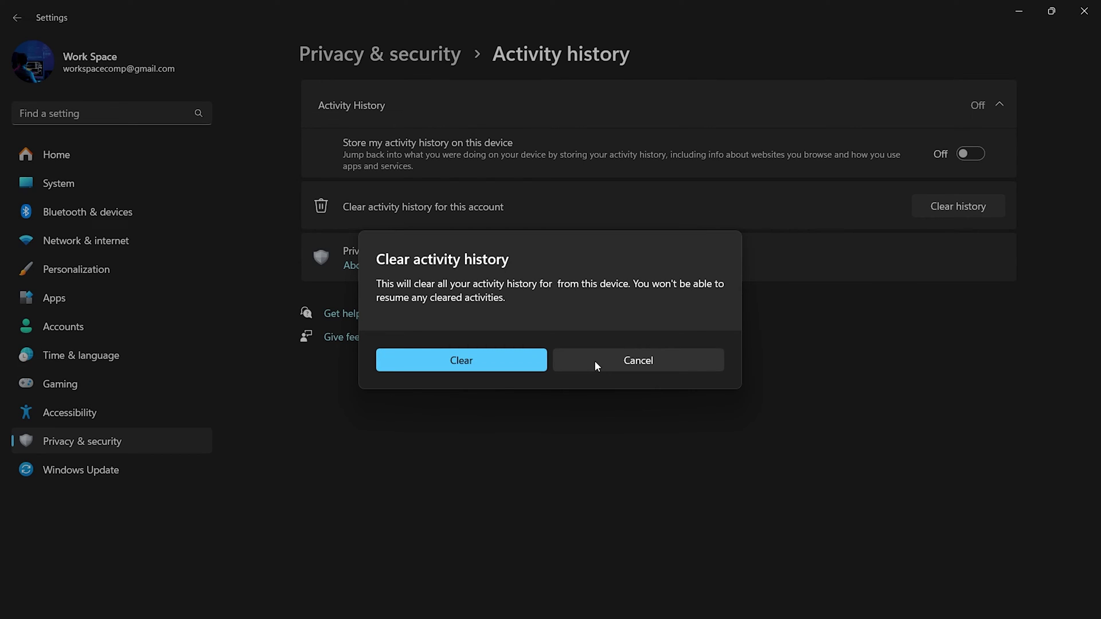
- Confirm clearing the device activity history and search the web for 'microsoft account login'
key(Return)
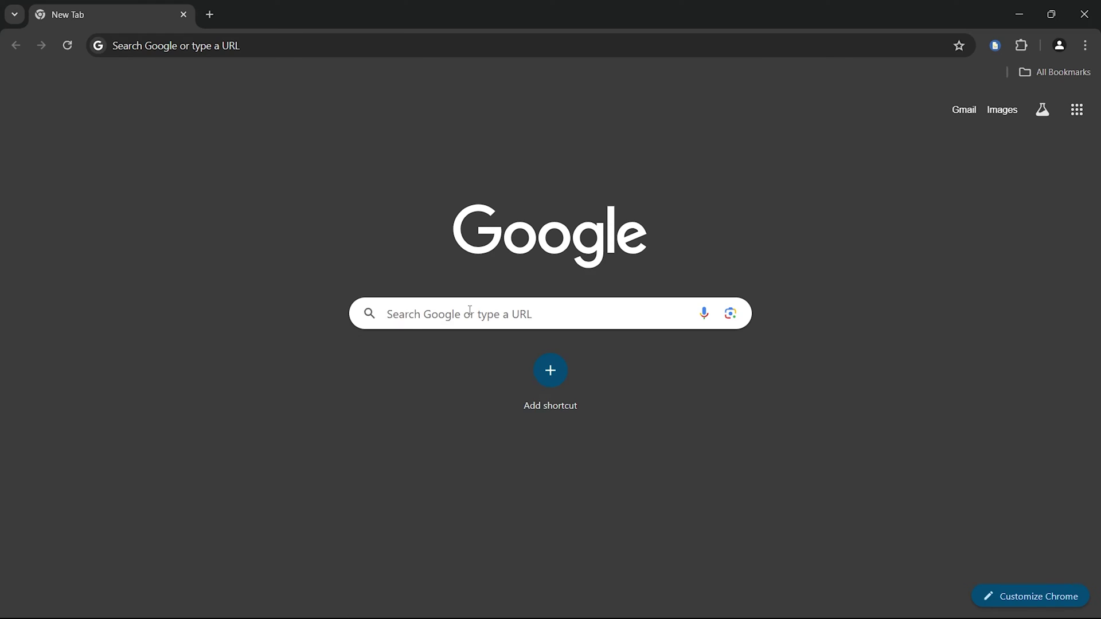
click(469, 312)
text(microsoft account login)
key(Return)
- Open the Microsoft account site and its Privacy page listing stored activity data
click(300, 263)
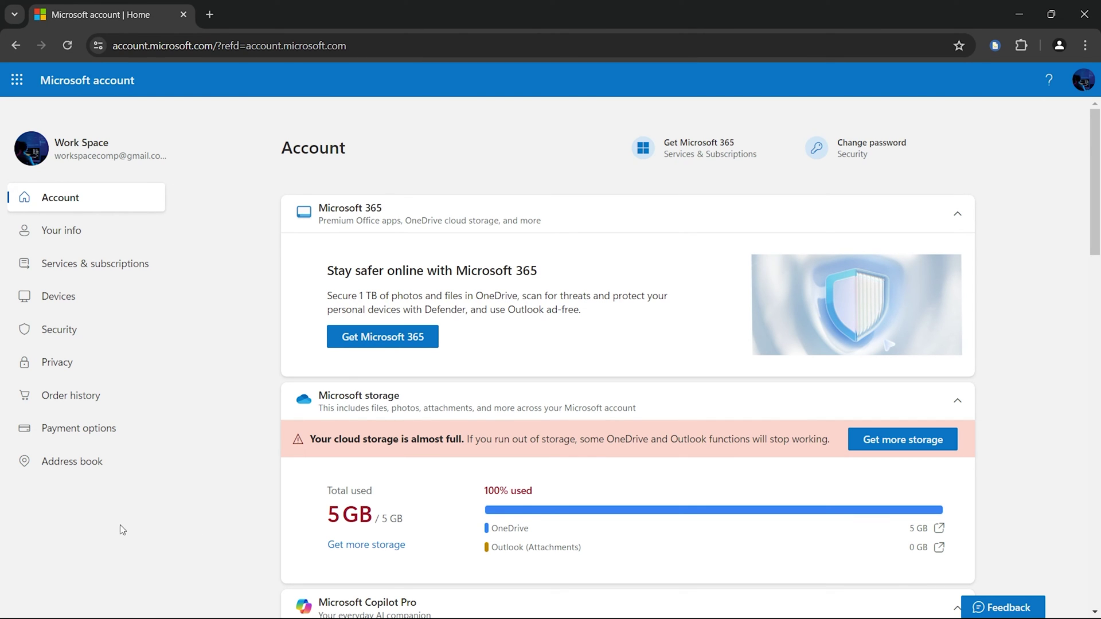
click(107, 371)
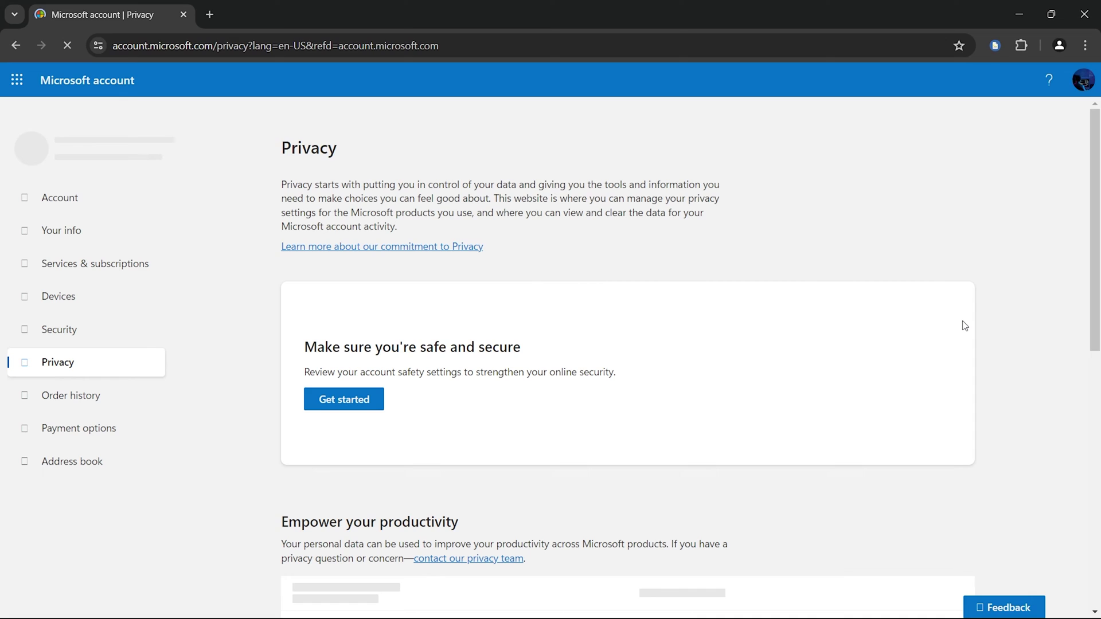
scroll(1032, 315, down, 3)
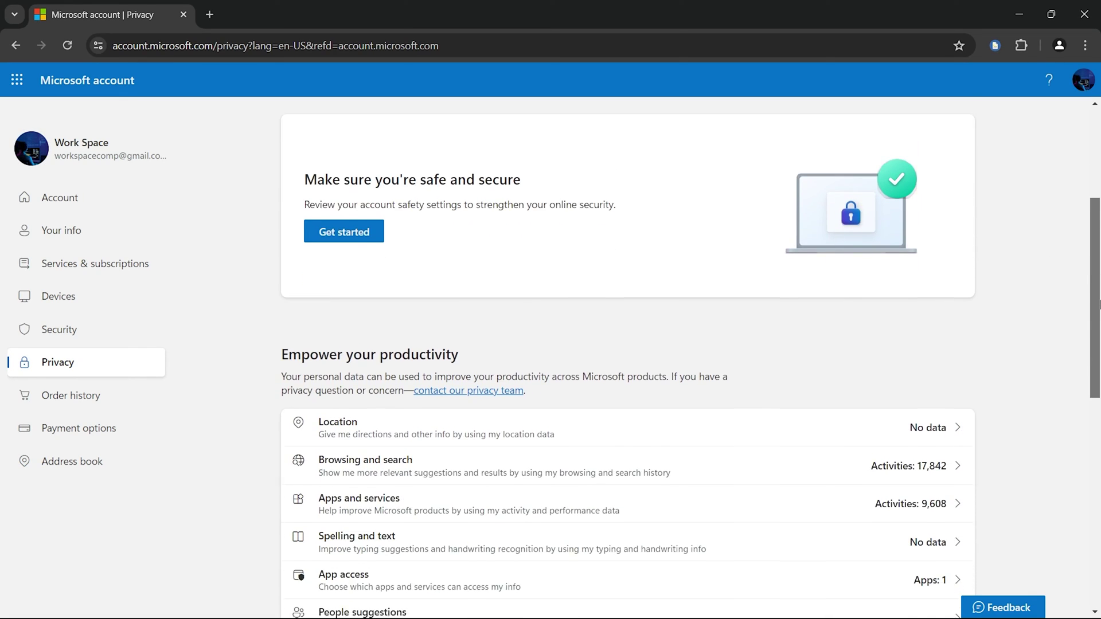
drag(1098, 304, 1096, 377)
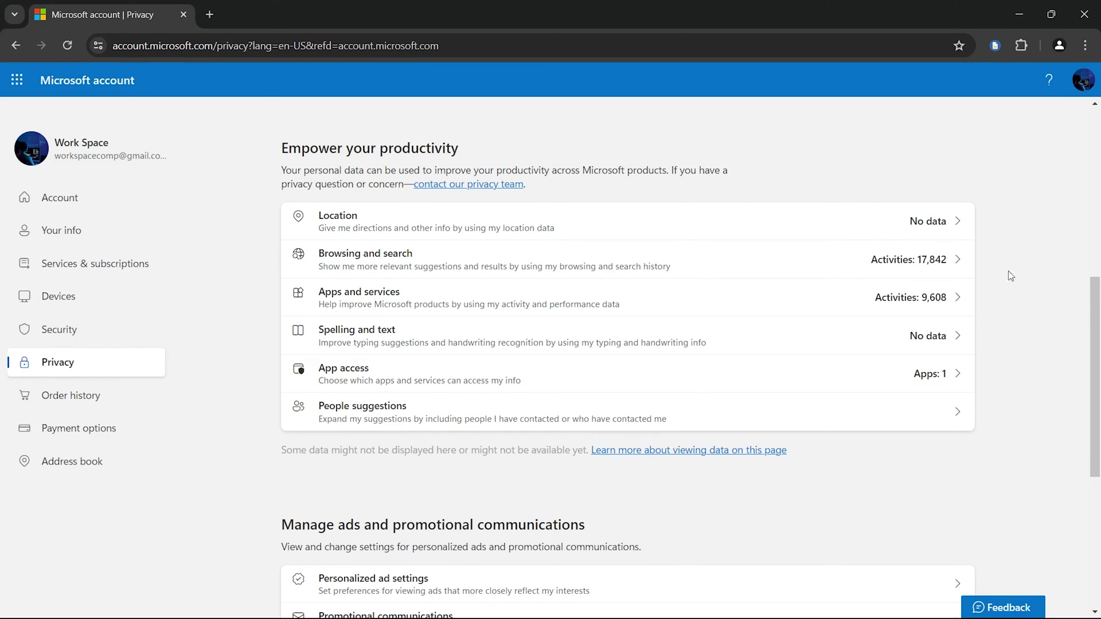
- Open Browsing and search data and scroll to the 17,005 recent activities
click(744, 261)
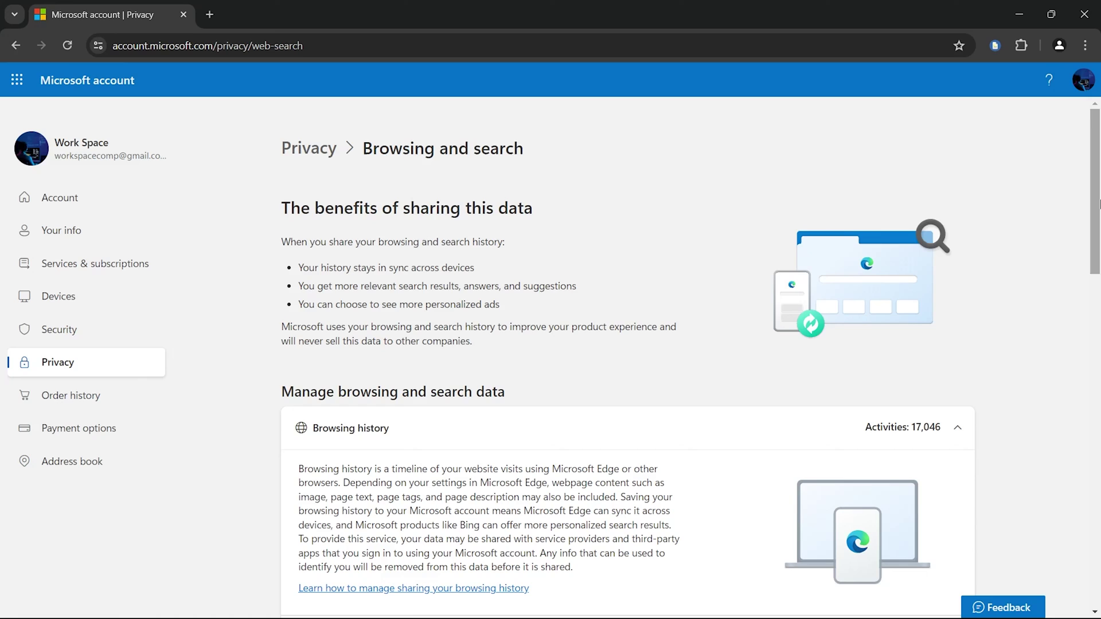
scroll(1097, 218, down, 2)
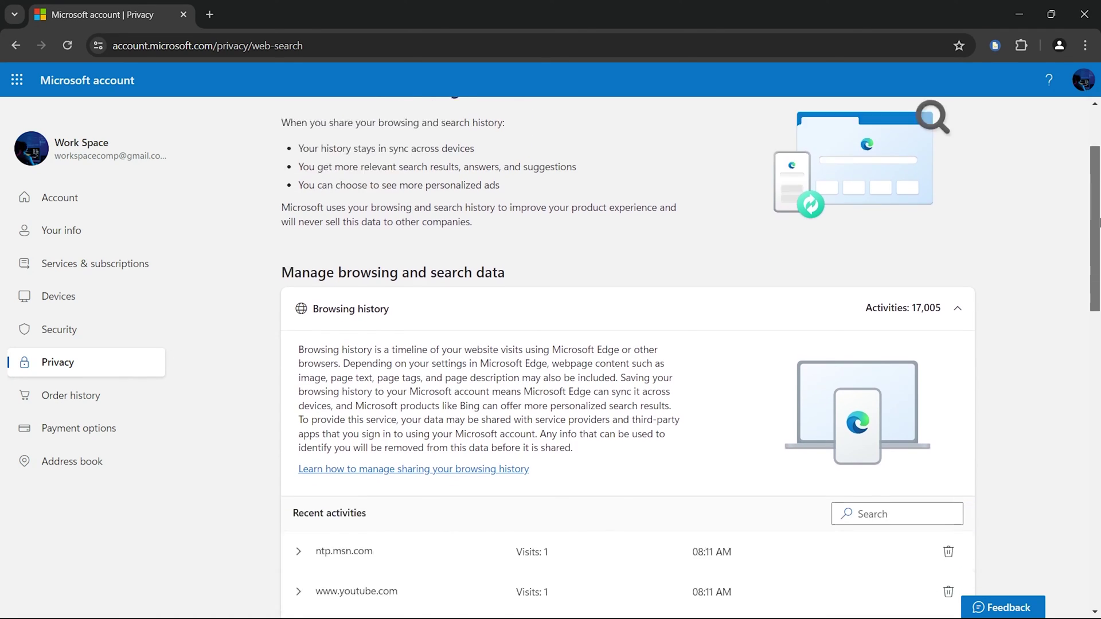
scroll(1097, 221, down, 5)
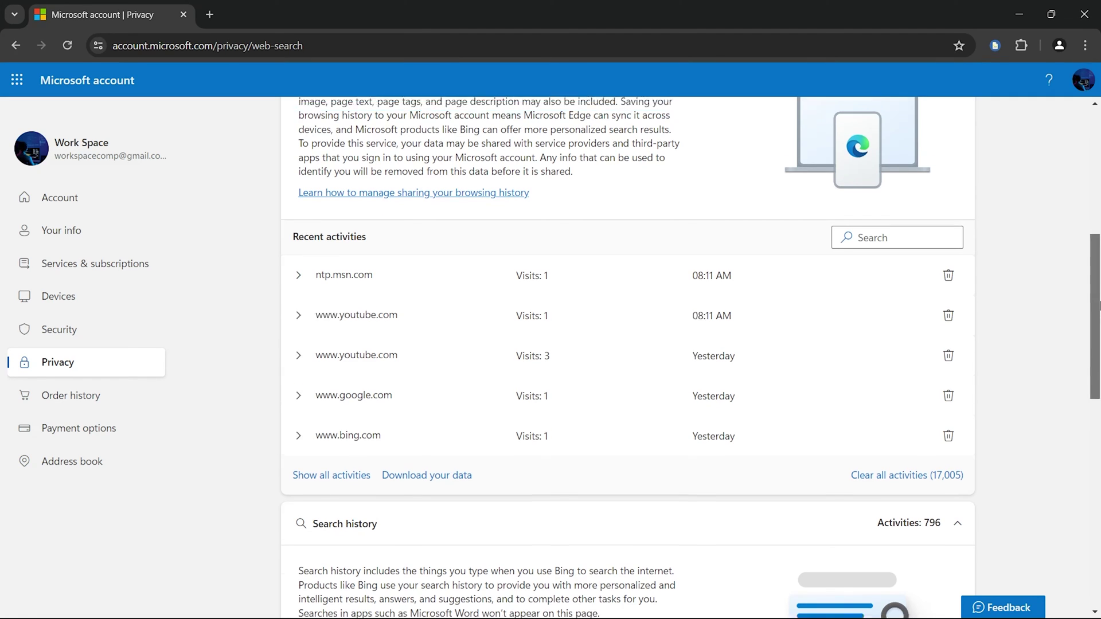
drag(1097, 386, 1097, 175)
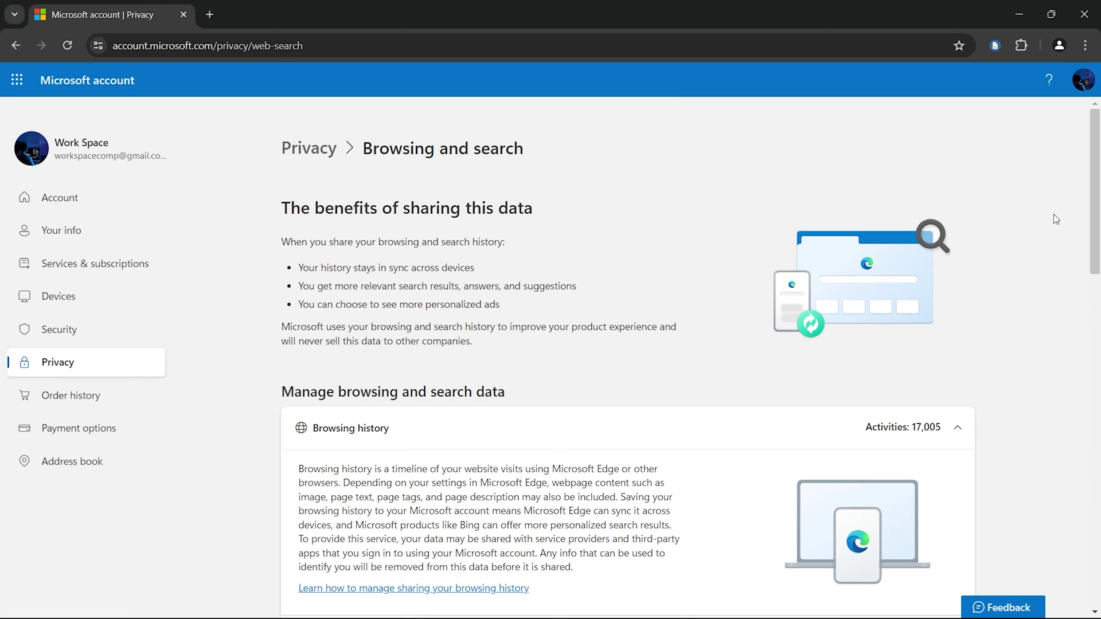
scroll(1055, 218, down, 5)
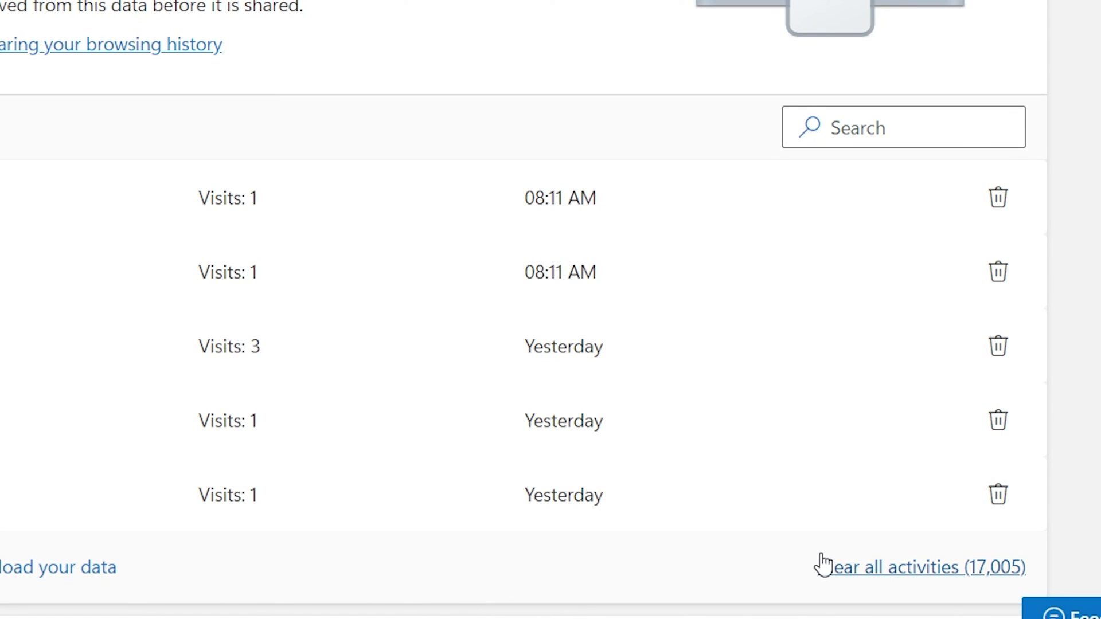
- Clear all 17,005 browsing history activities and confirm
click(853, 577)
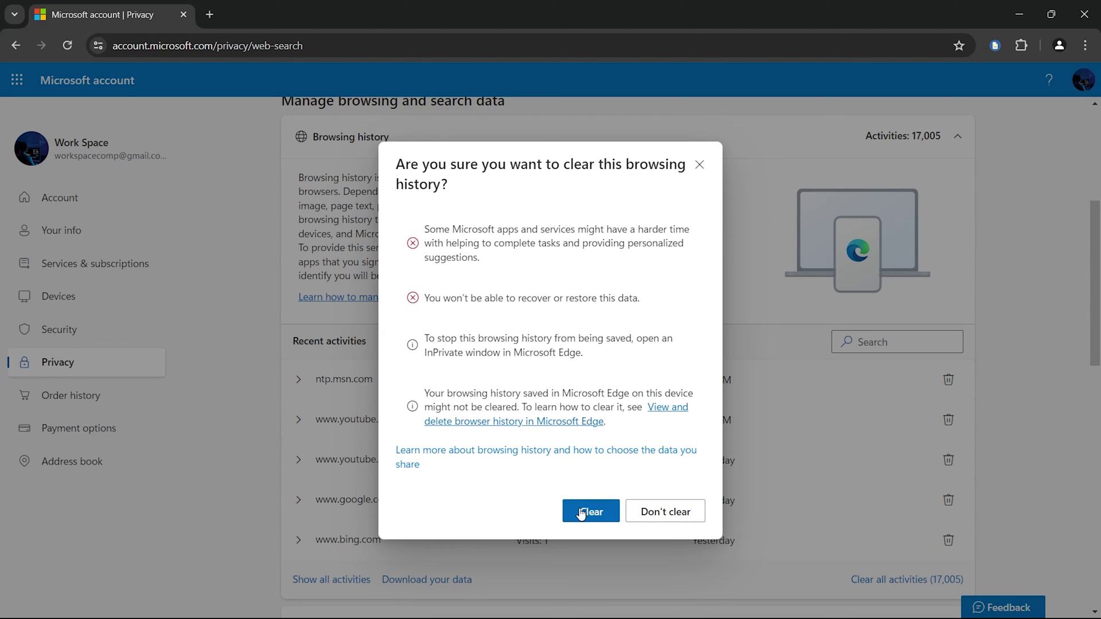
click(581, 512)
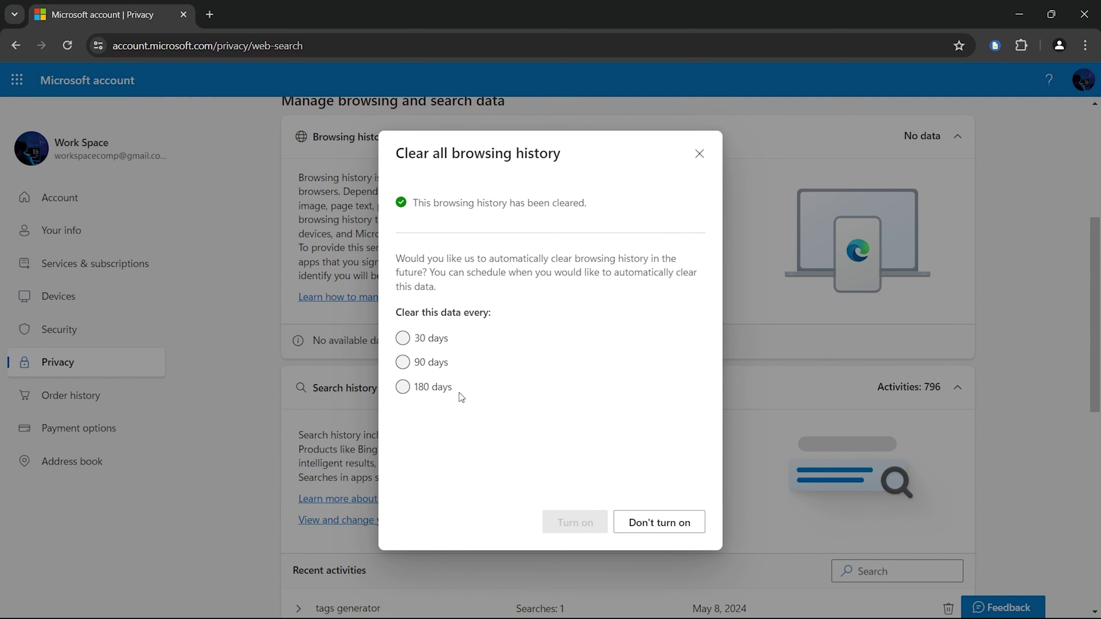
- Turn on automatic browsing history clearing every 30 days and acknowledge the confirmation
click(443, 392)
click(403, 339)
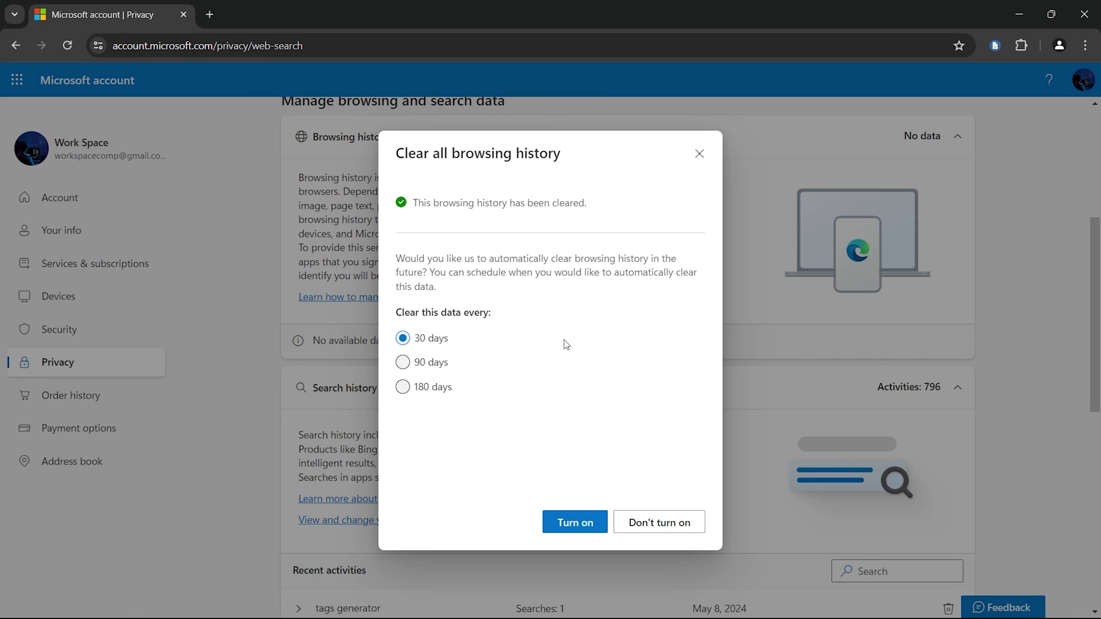
click(587, 528)
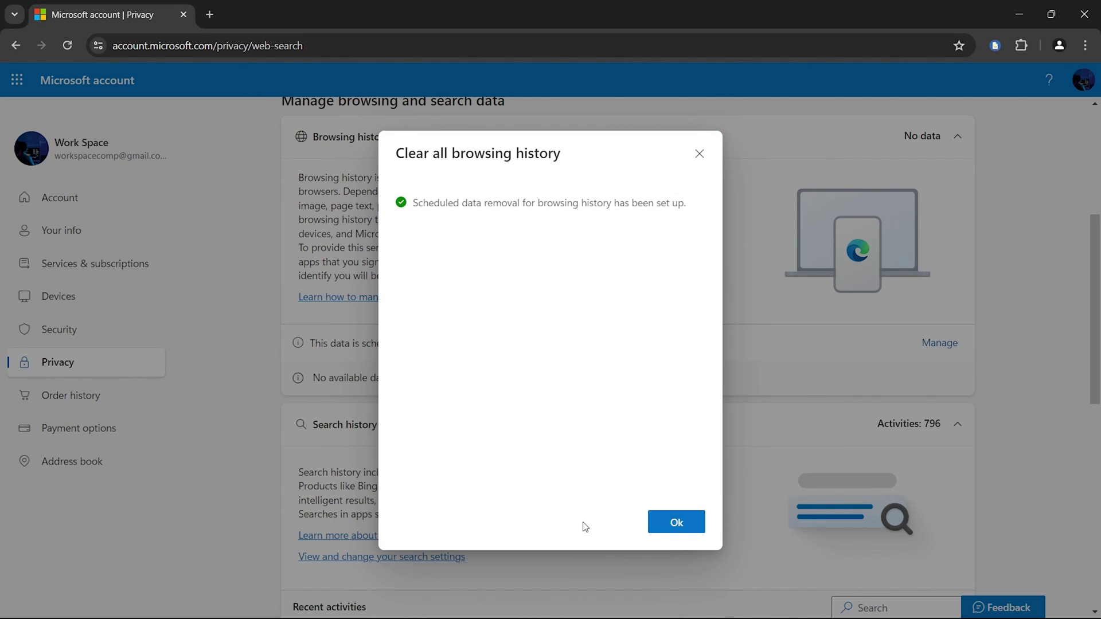
click(678, 523)
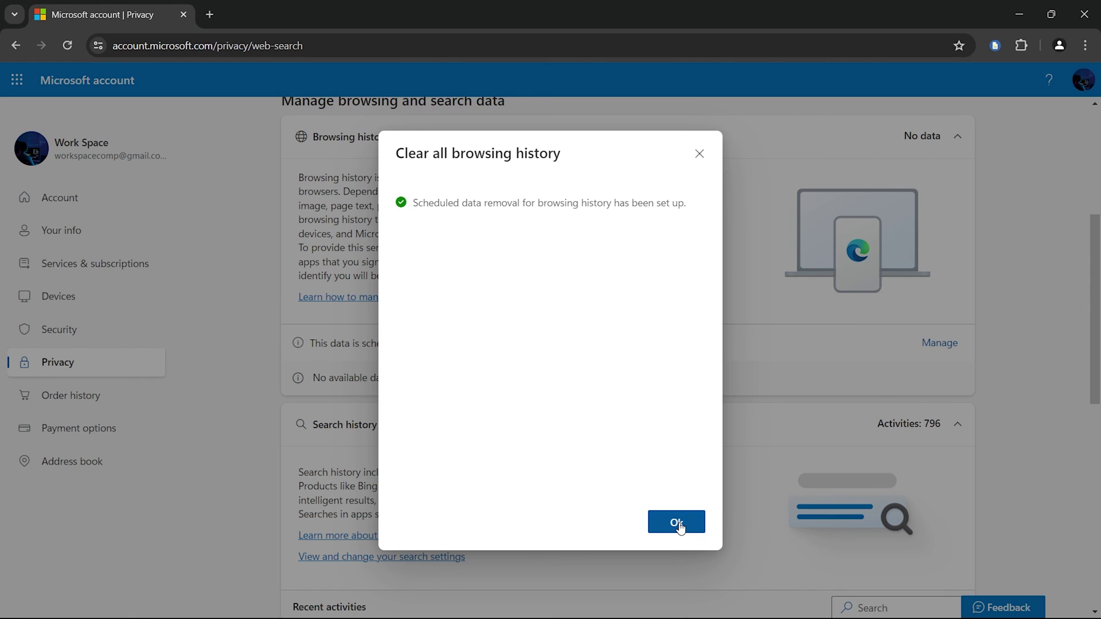